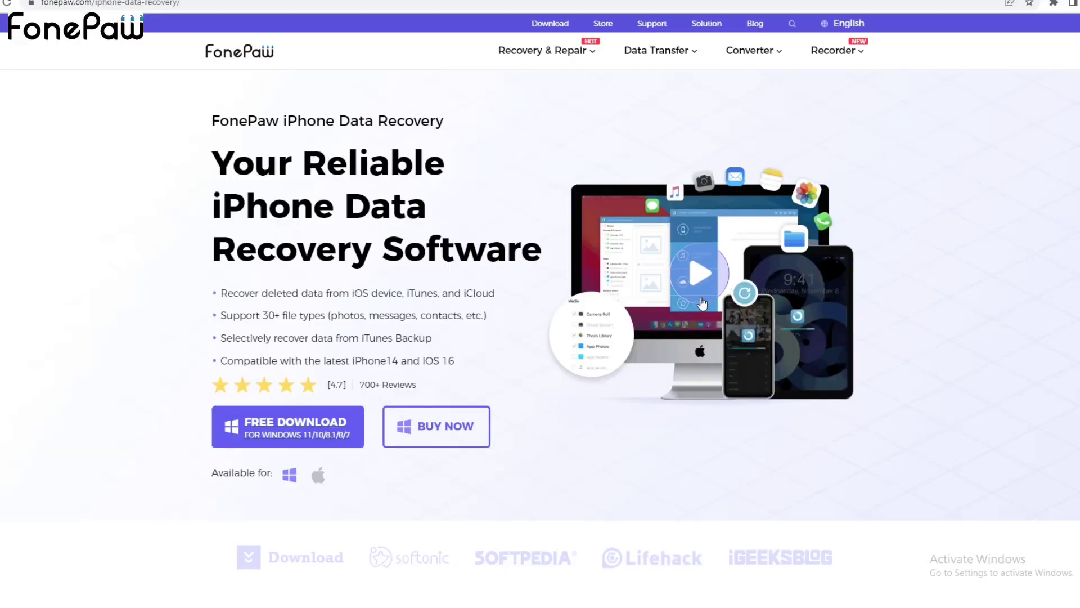
scroll(687, 325, "down", 1)
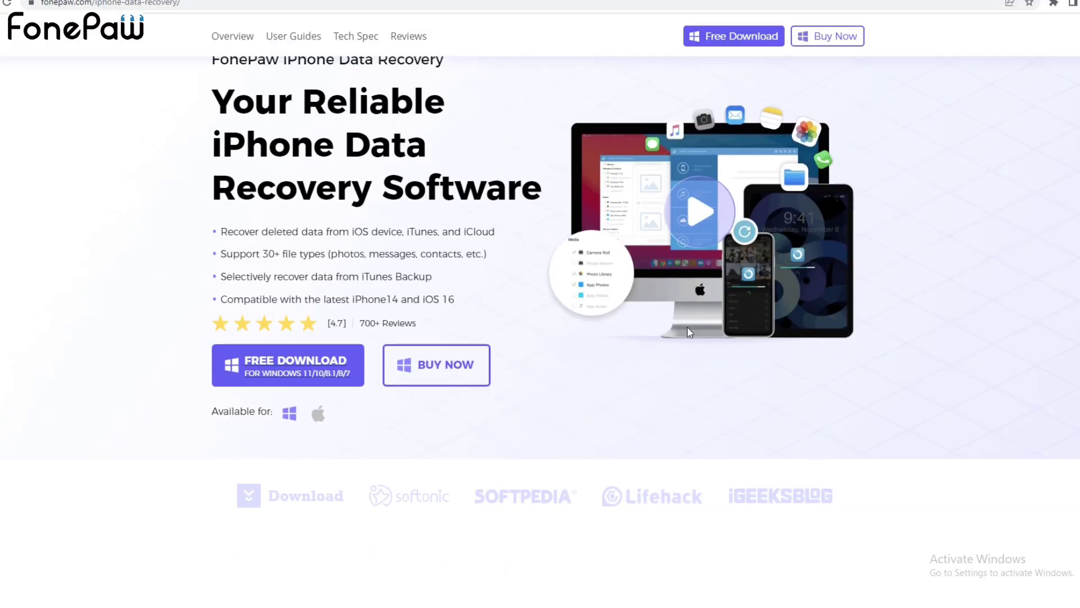
scroll(687, 326, "down", 2)
scroll(691, 332, "down", 7)
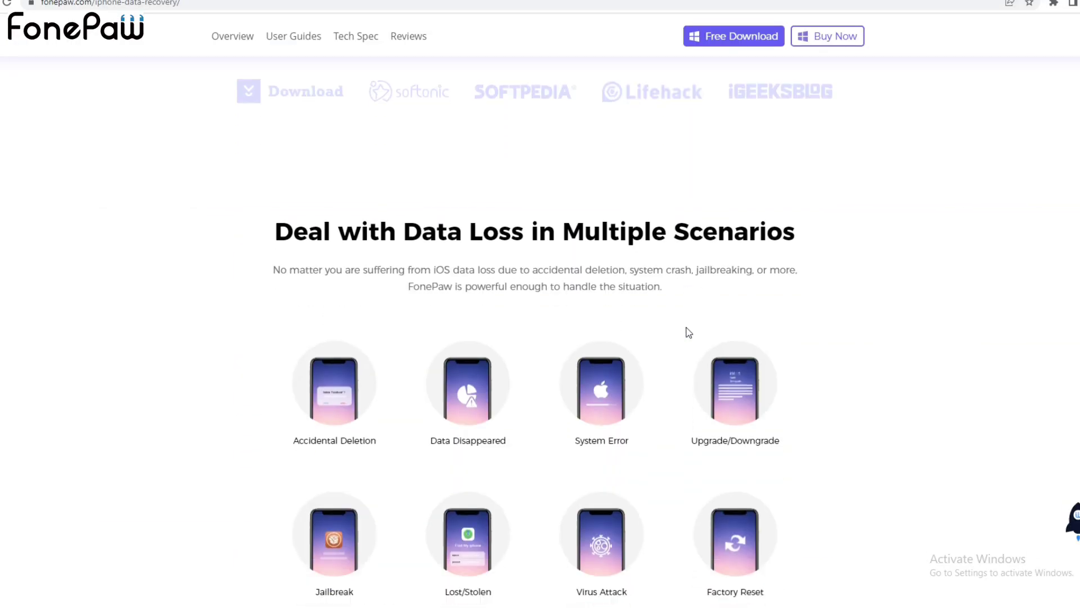
scroll(687, 332, "down", 7)
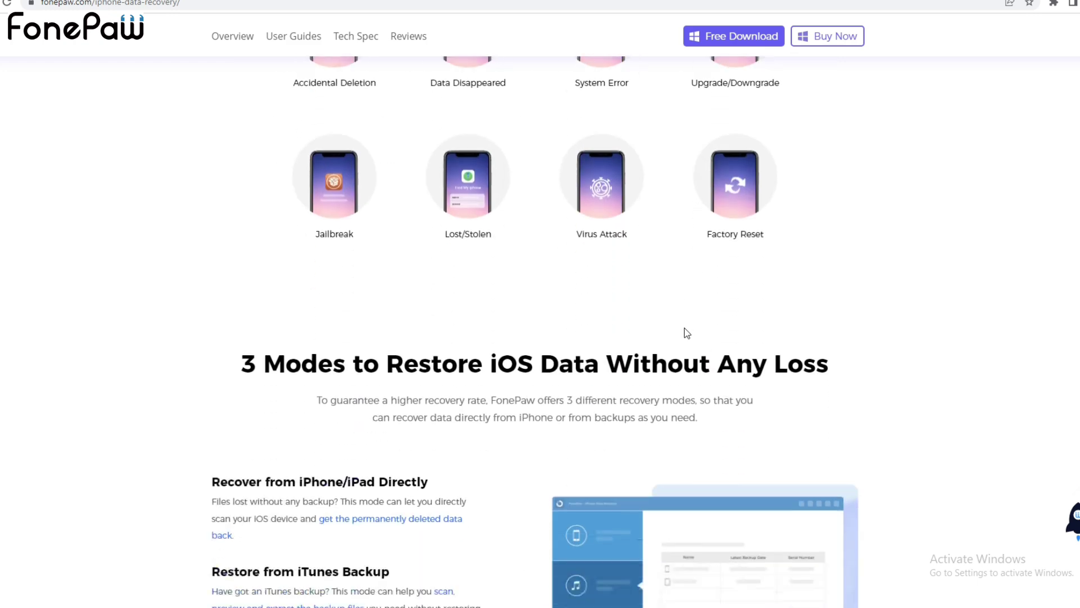
scroll(685, 330, "down", 5)
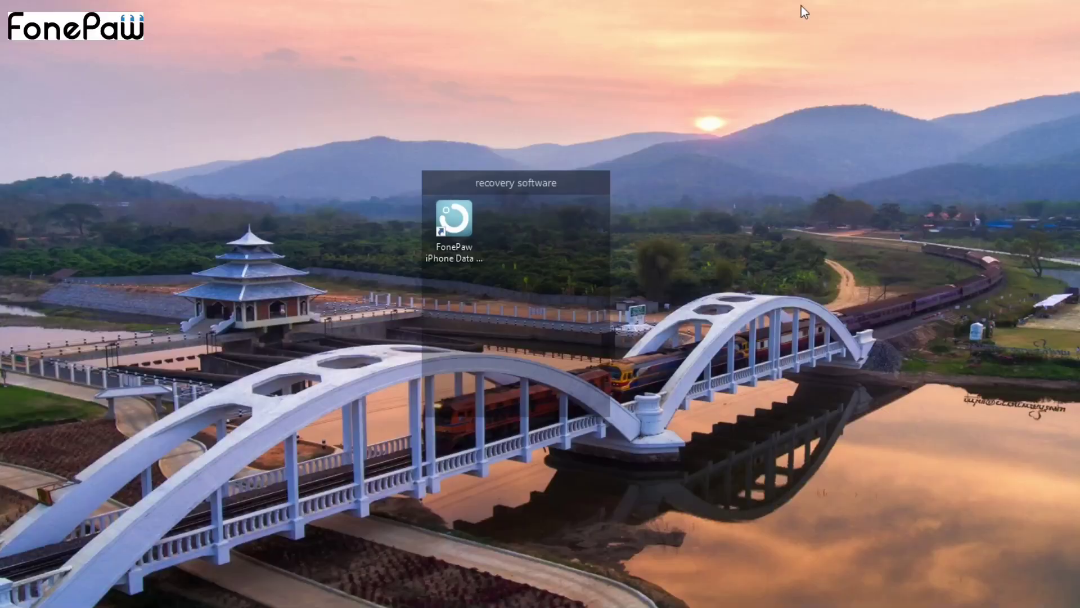
Launch FonePaw iPhone Data Recovery from its shortcut in the desktop recovery software folder.
double_click(458, 235)
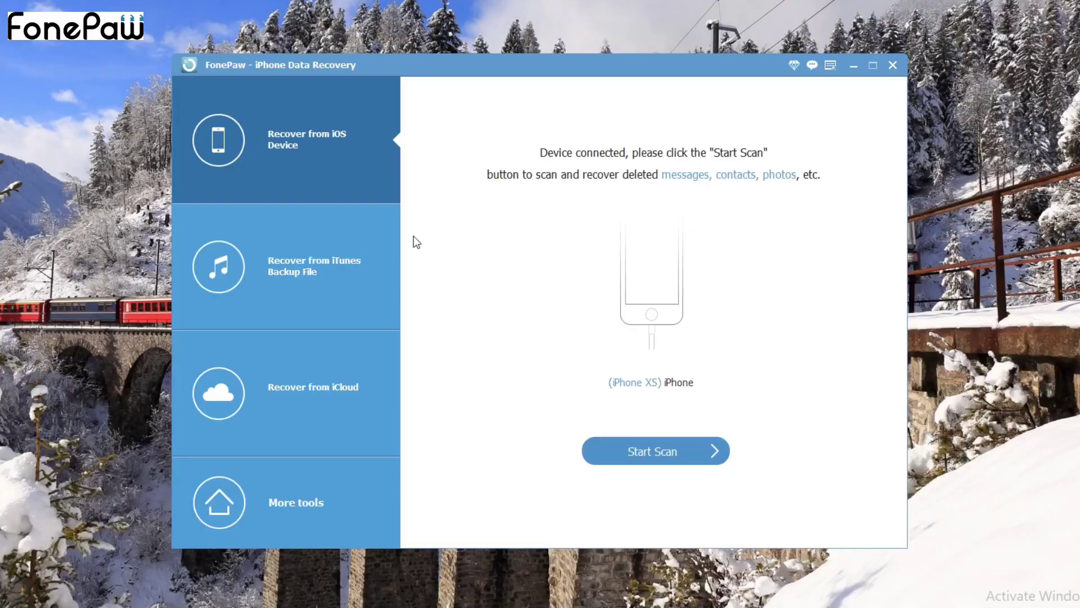
Look over the iTunes Backup and iCloud recovery modes, then return to Recover from iOS Device.
left_click(333, 281)
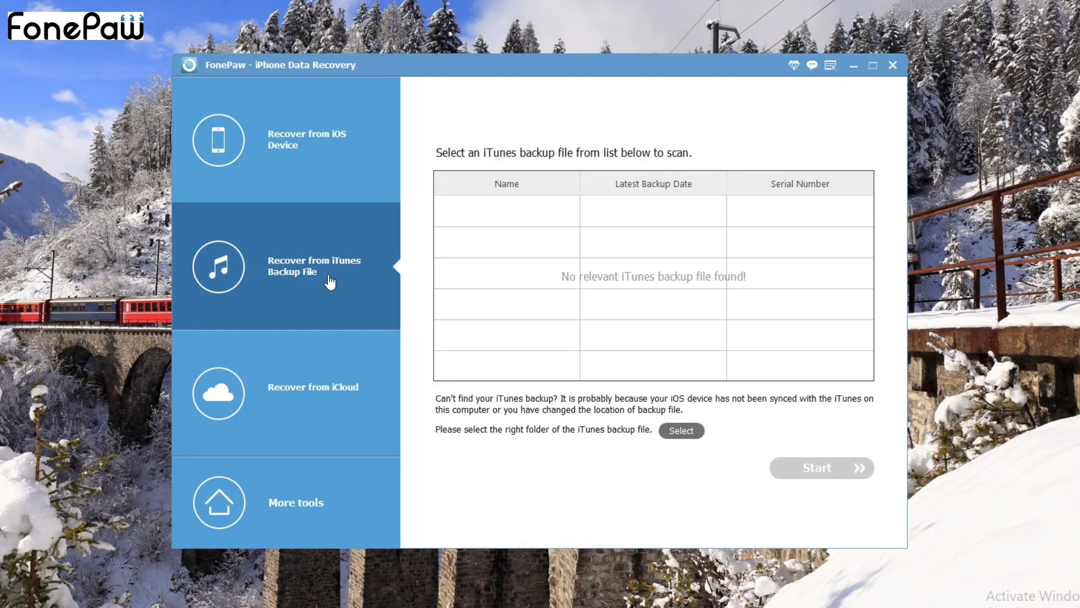
left_click(321, 408)
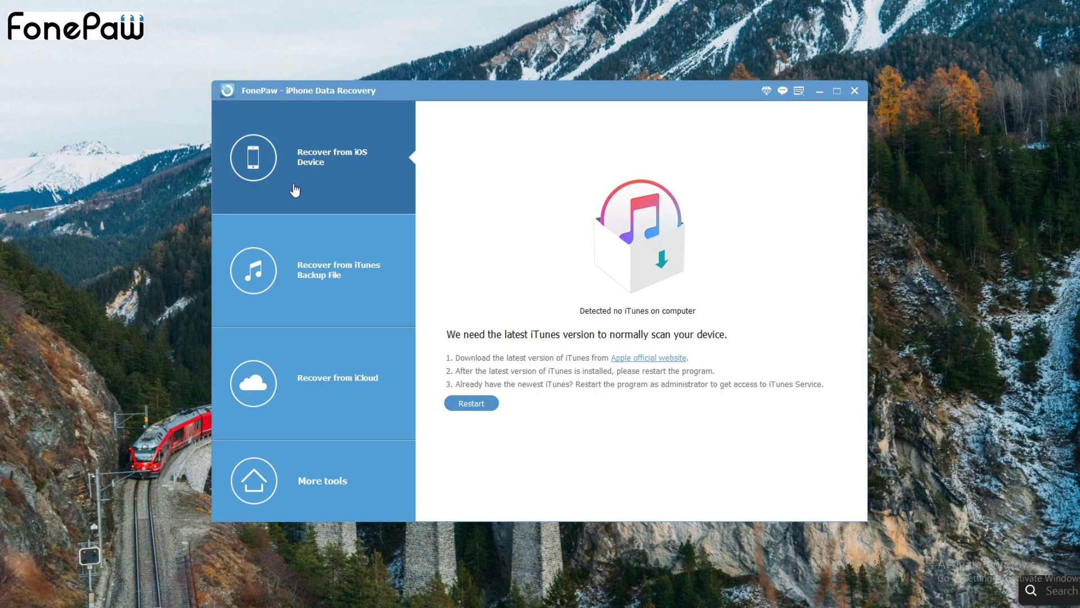
left_click(333, 248)
left_click(332, 147)
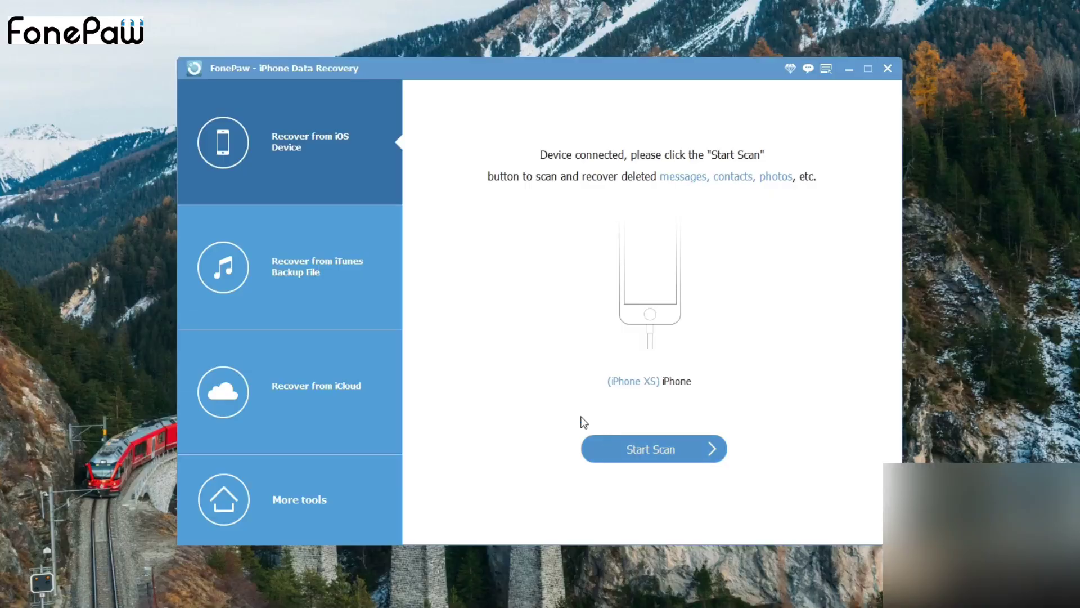
Start scanning the connected iPhone XS.
left_click(665, 454)
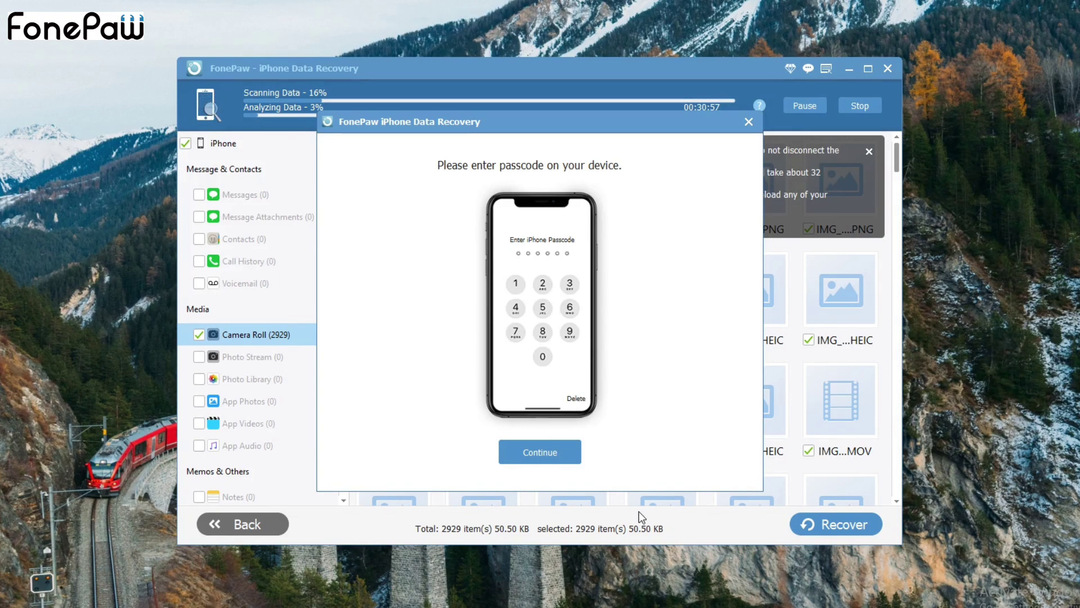
Skip the passcode prompt and close the scanning tips banner over the thumbnails.
left_click(563, 456)
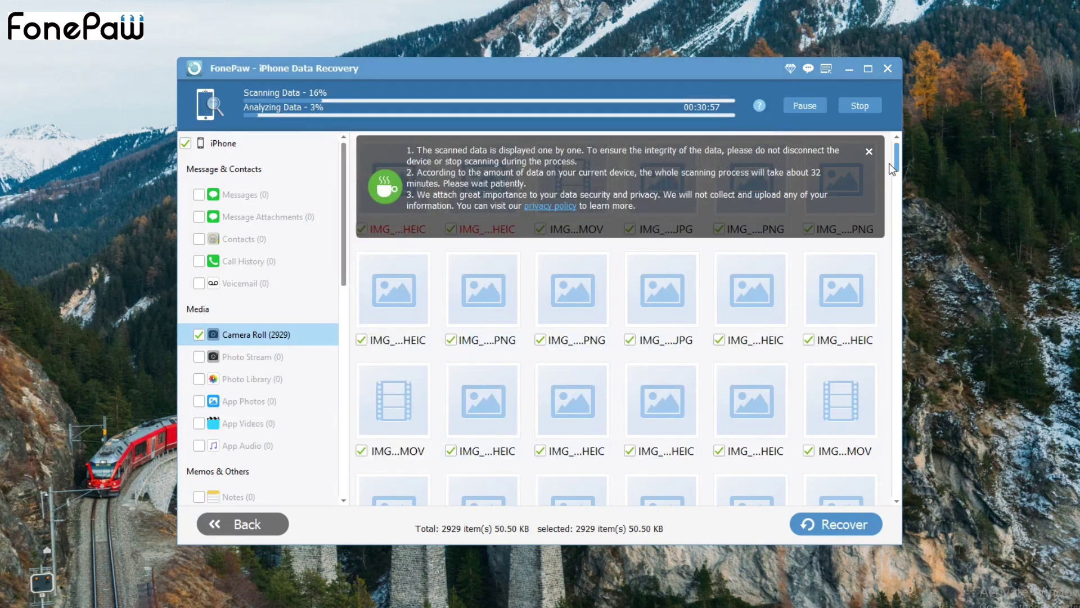
left_click(869, 151)
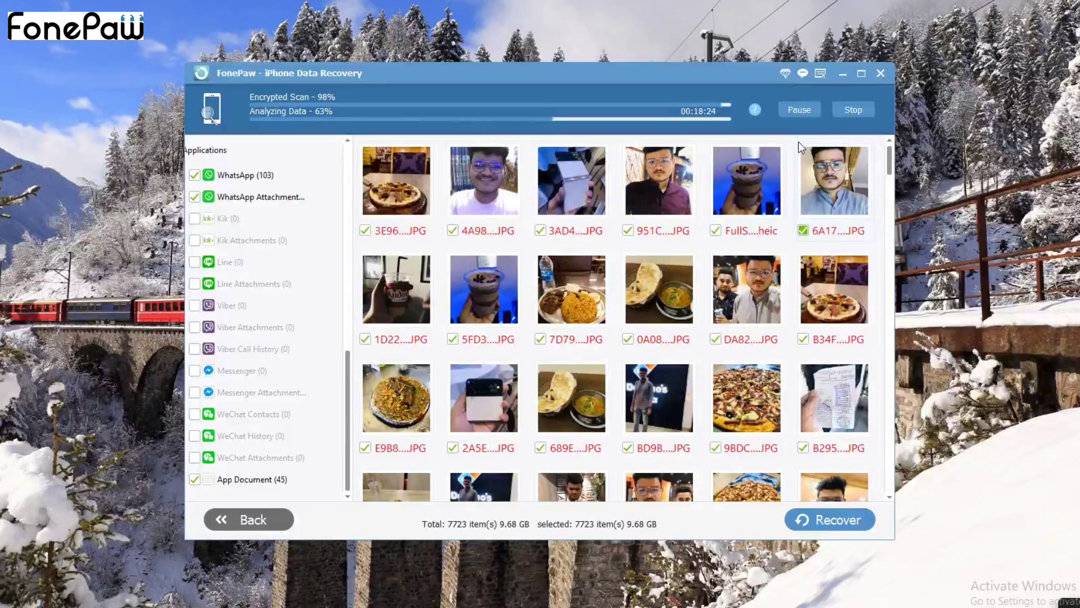
Browse the WhatsApp and WhatsApp Attachments results, then the App Document category.
left_click(293, 175)
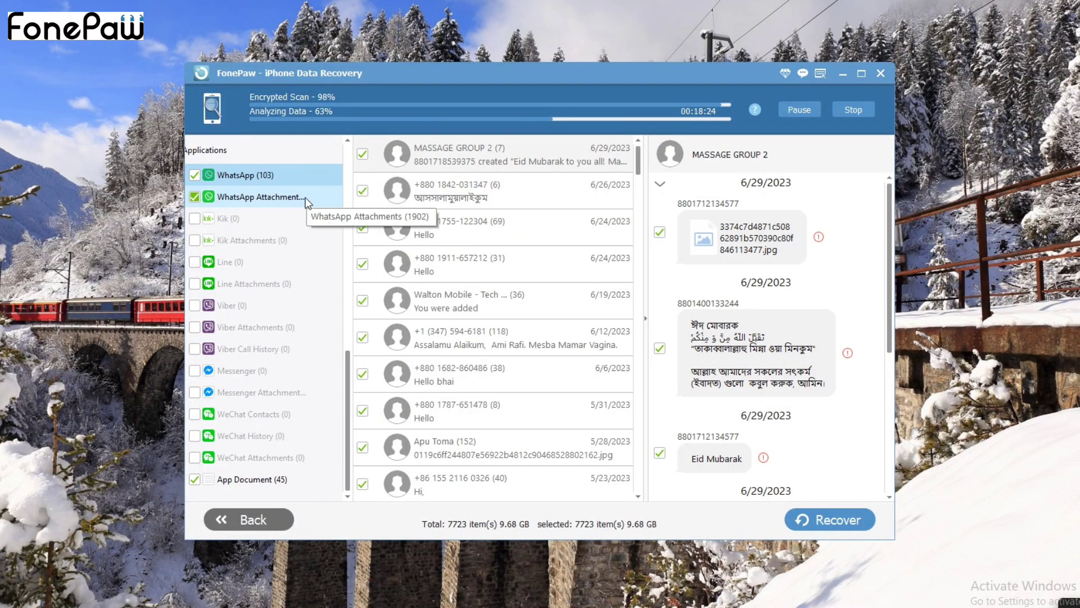
left_click(254, 194)
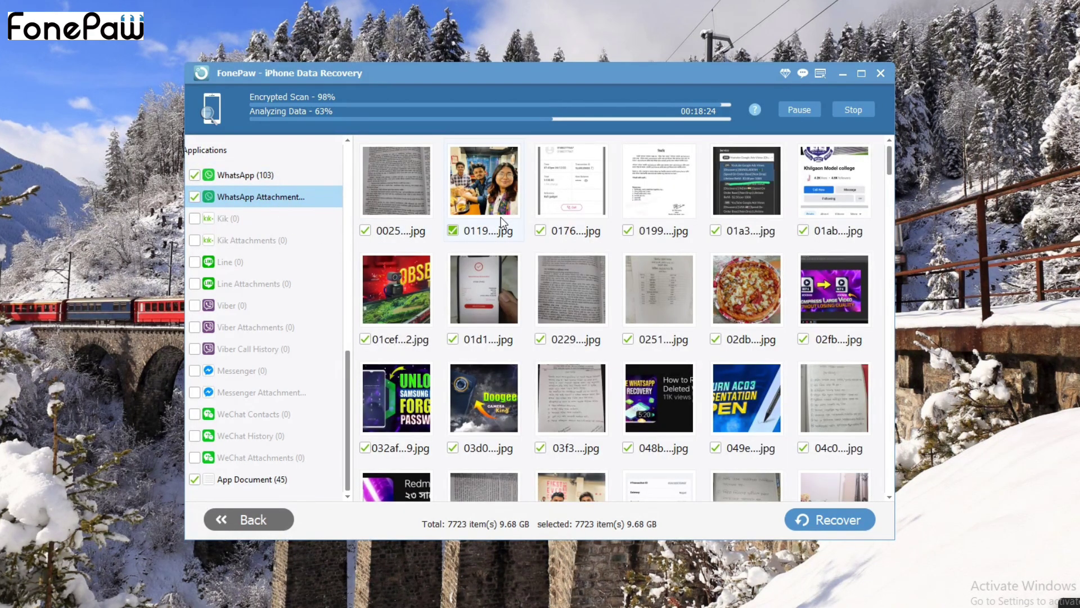
scroll(500, 220, "down", 20)
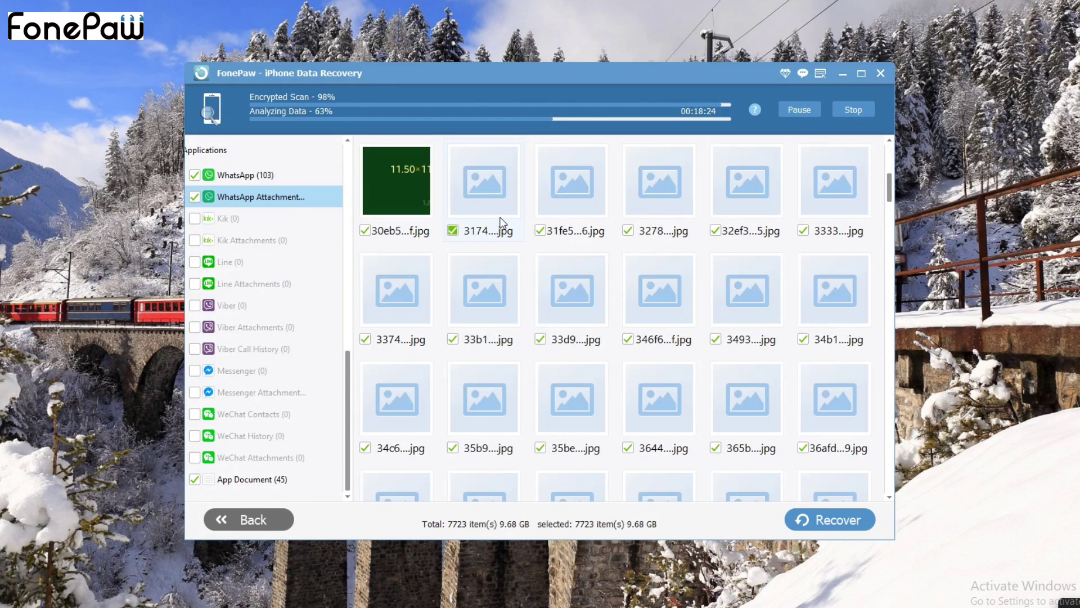
scroll(500, 221, "down", 15)
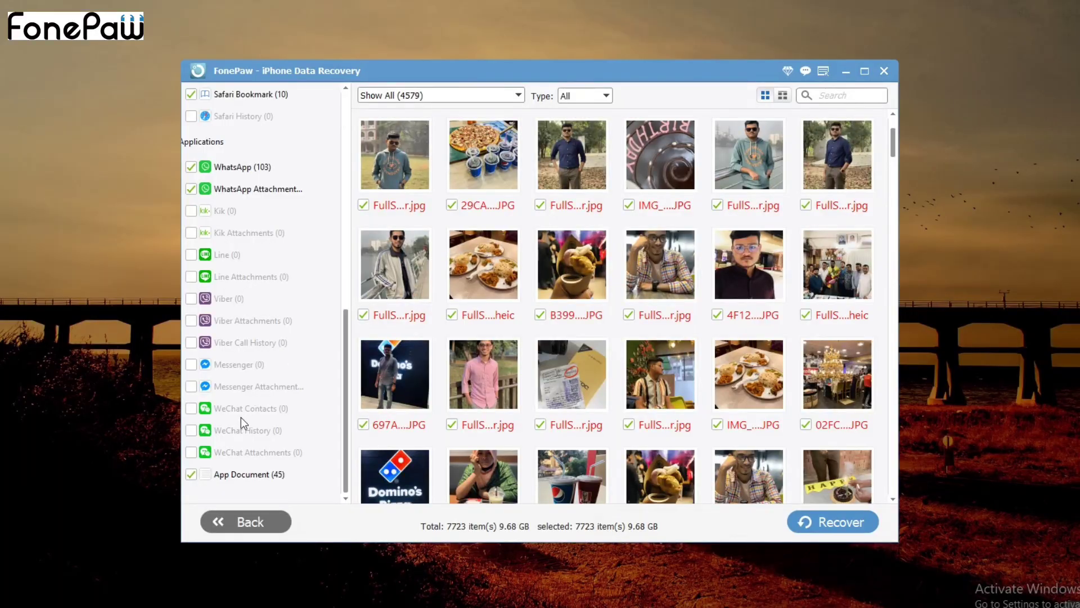
left_click(260, 473)
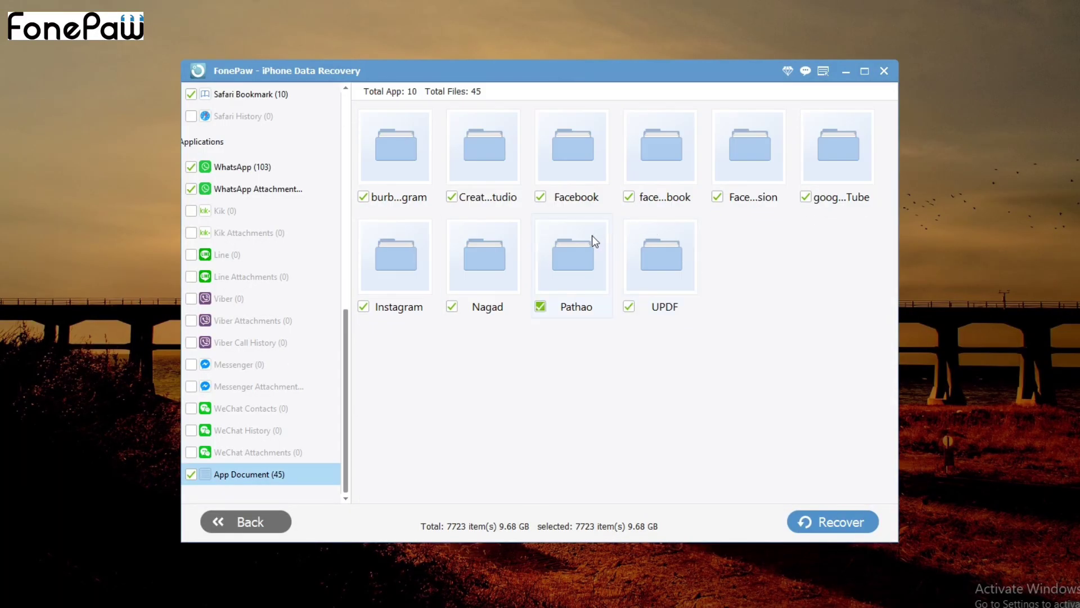
Preview the WhatsApp, Calendar and Safari Bookmark scan results in the sidebar categories.
left_click(256, 189)
left_click(265, 172)
scroll(264, 172, "up", 3)
left_click(274, 214)
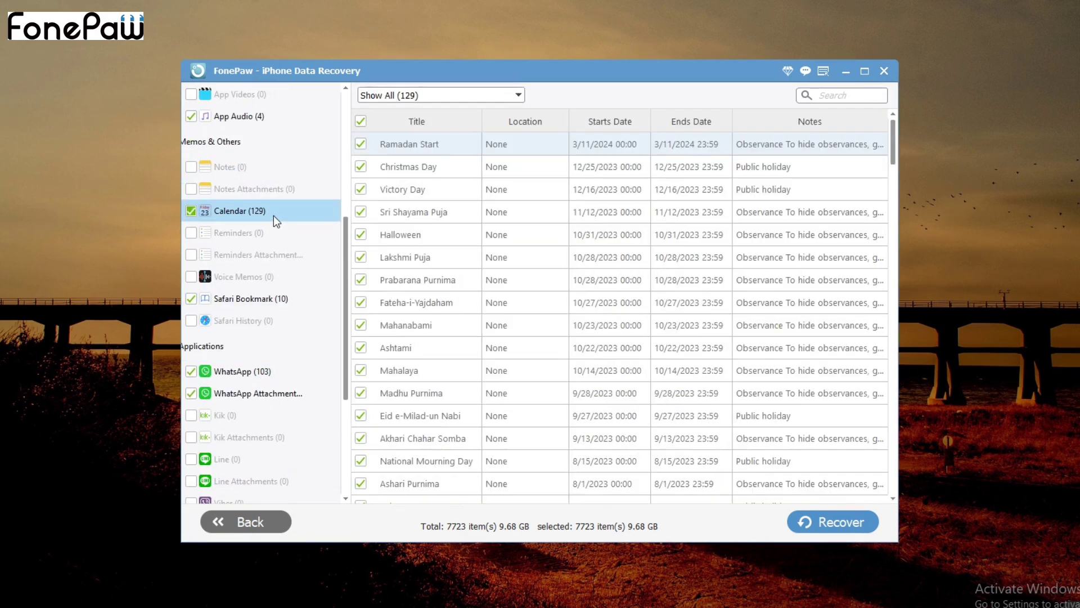
left_click(247, 304)
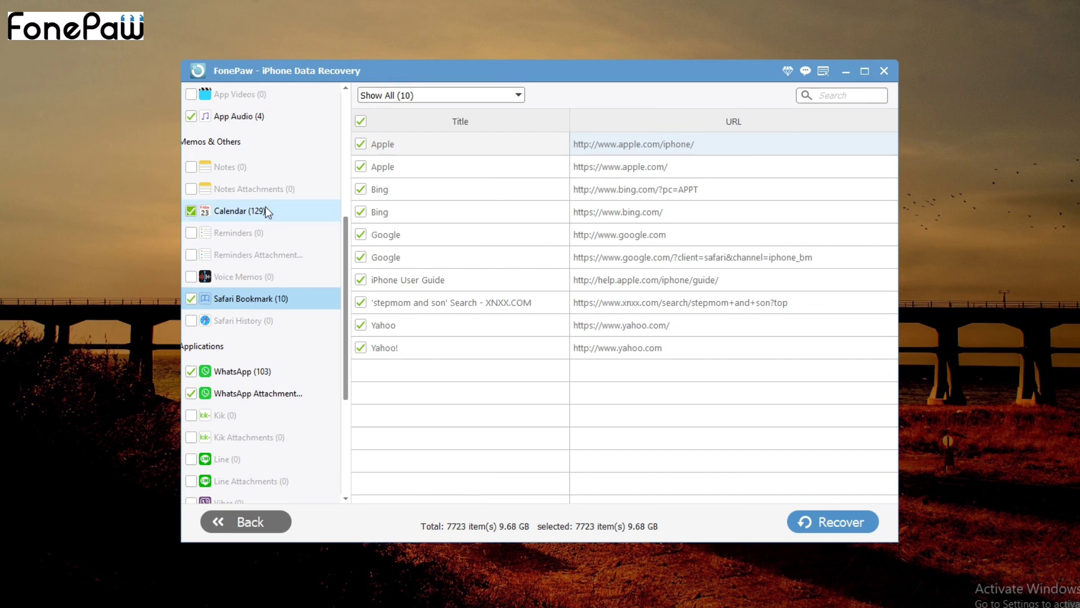
left_click(267, 211)
left_click(251, 301)
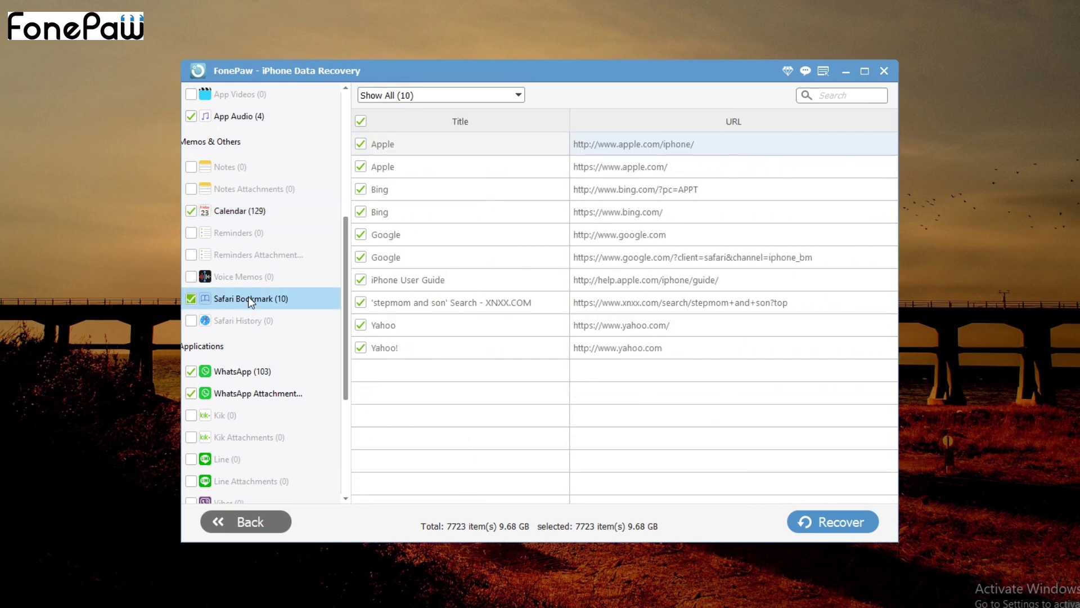
left_click(259, 211)
scroll(259, 211, "up", 3)
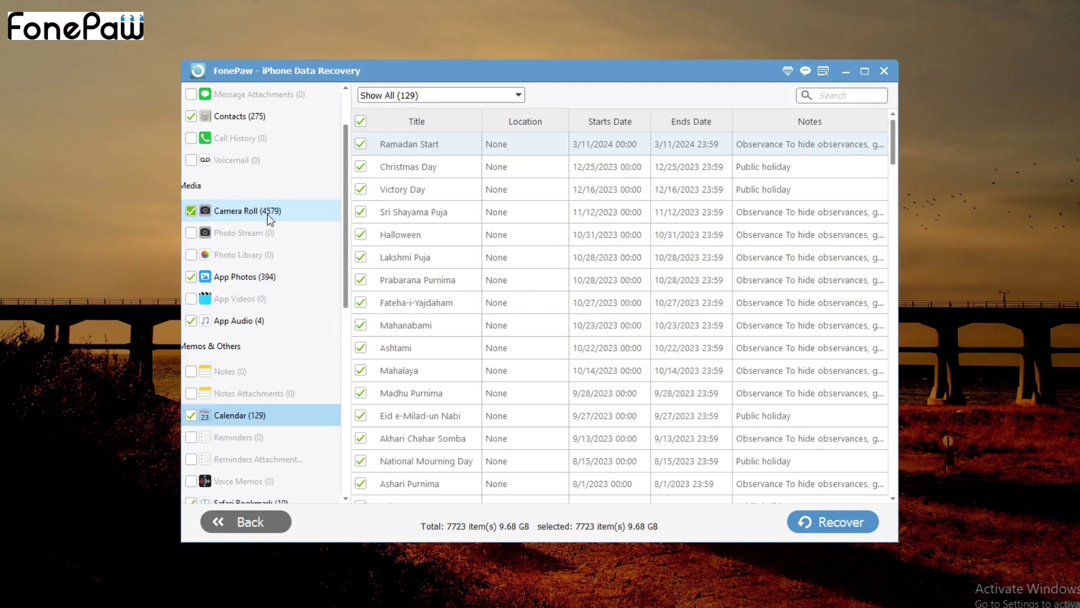
left_click(269, 215)
scroll(252, 156, "up", 3)
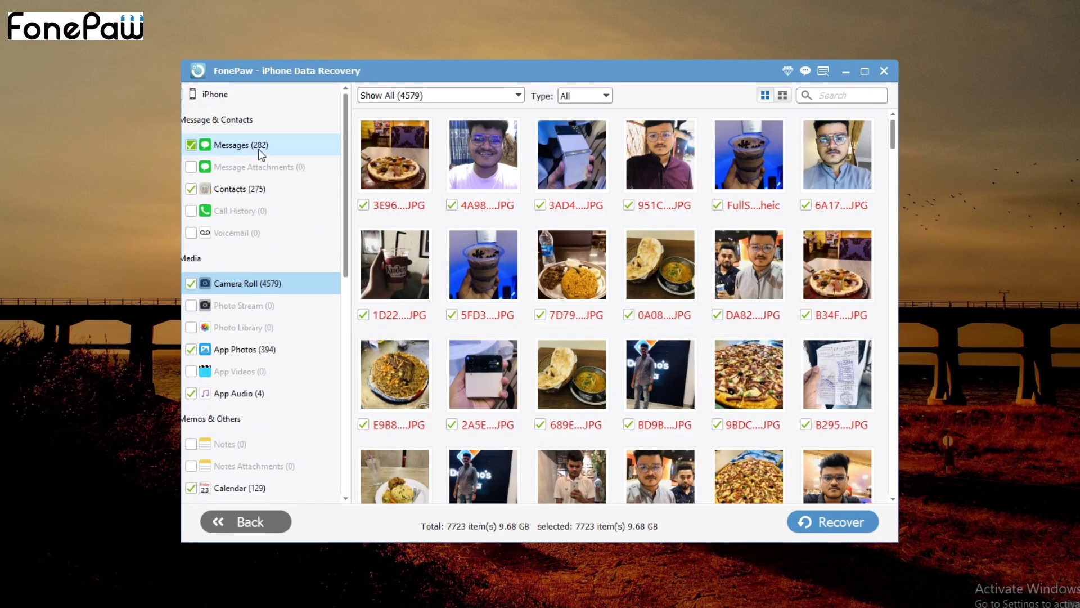
Check Messages and Contacts, then scroll through the 4579 Camera Roll photo thumbnails.
left_click(260, 147)
left_click(264, 191)
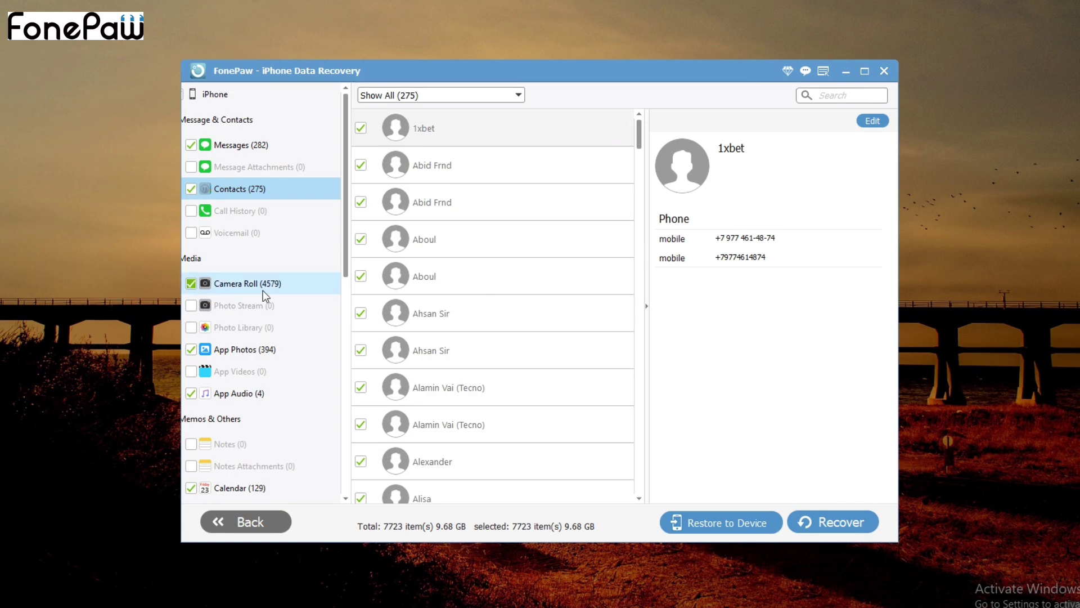
left_click(262, 291)
scroll(478, 315, "down", 15)
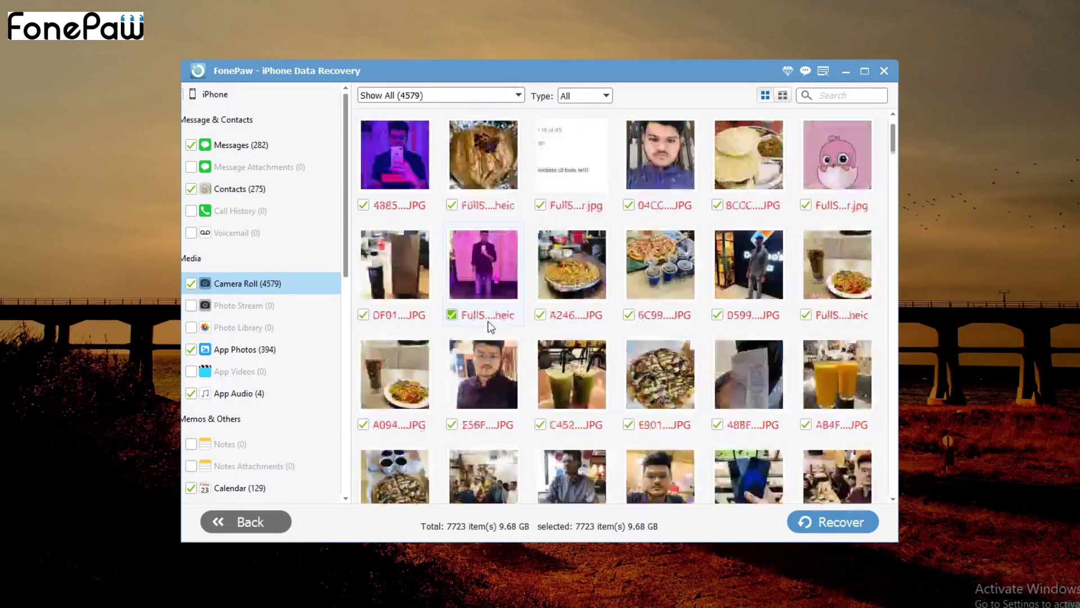
scroll(487, 316, "down", 10)
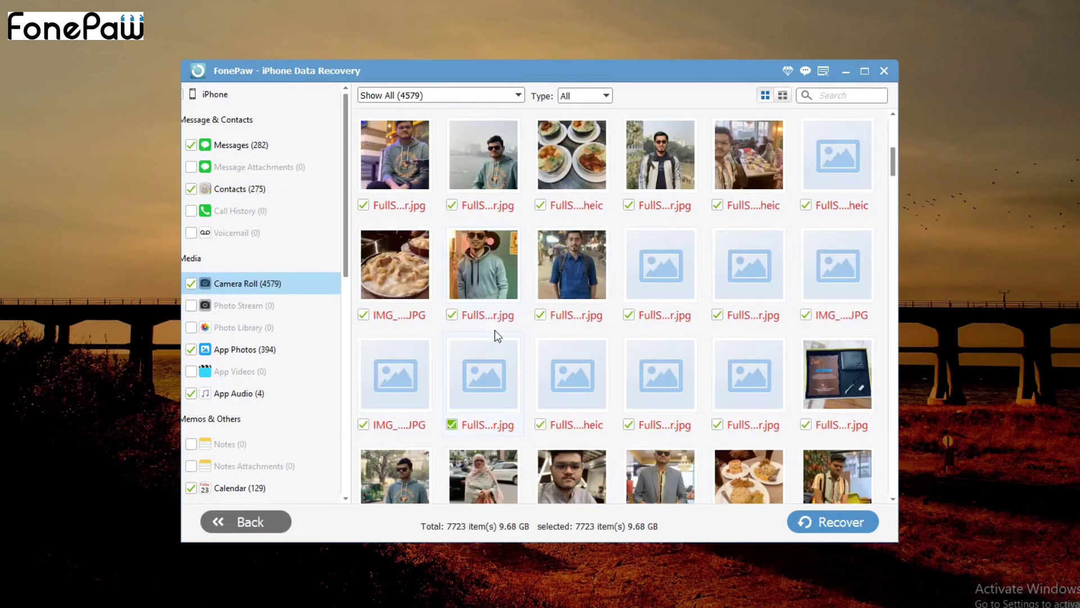
scroll(569, 276, "down", 3)
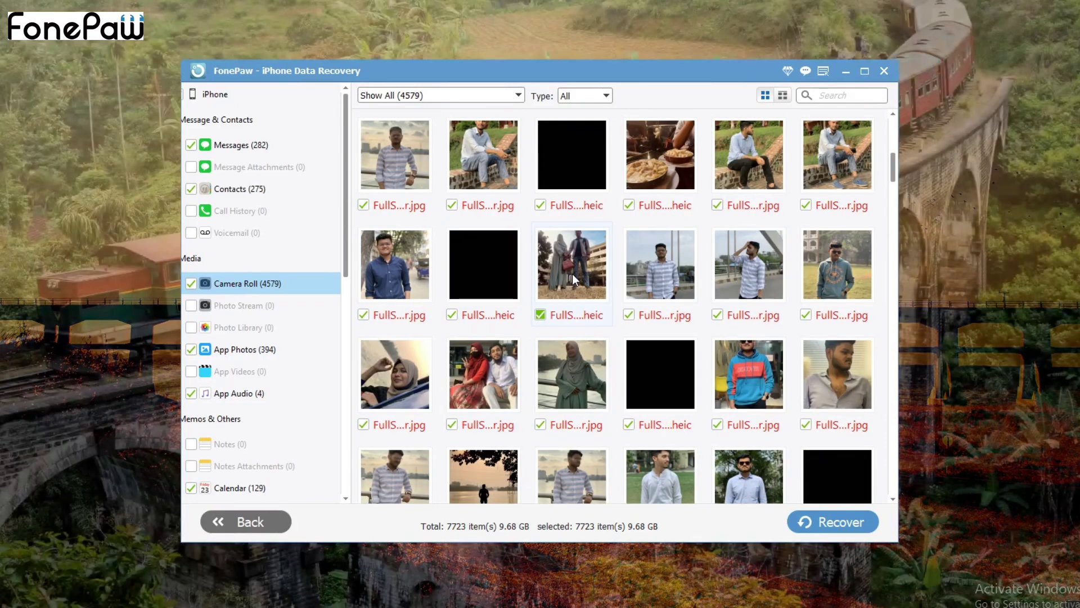
scroll(572, 274, "down", 5)
scroll(572, 274, "down", 3)
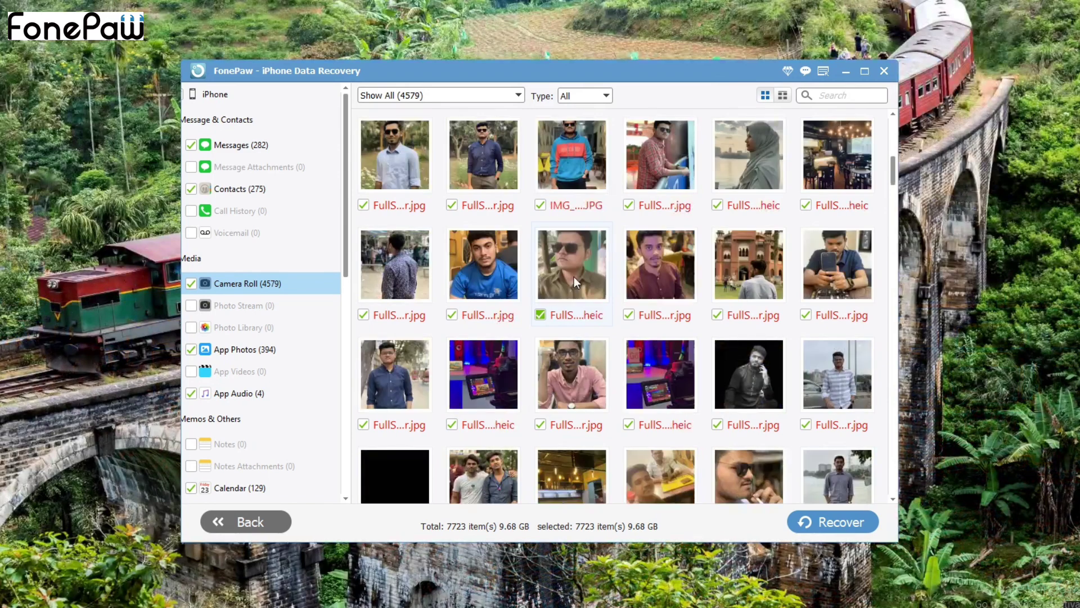
scroll(574, 275, "down", 3)
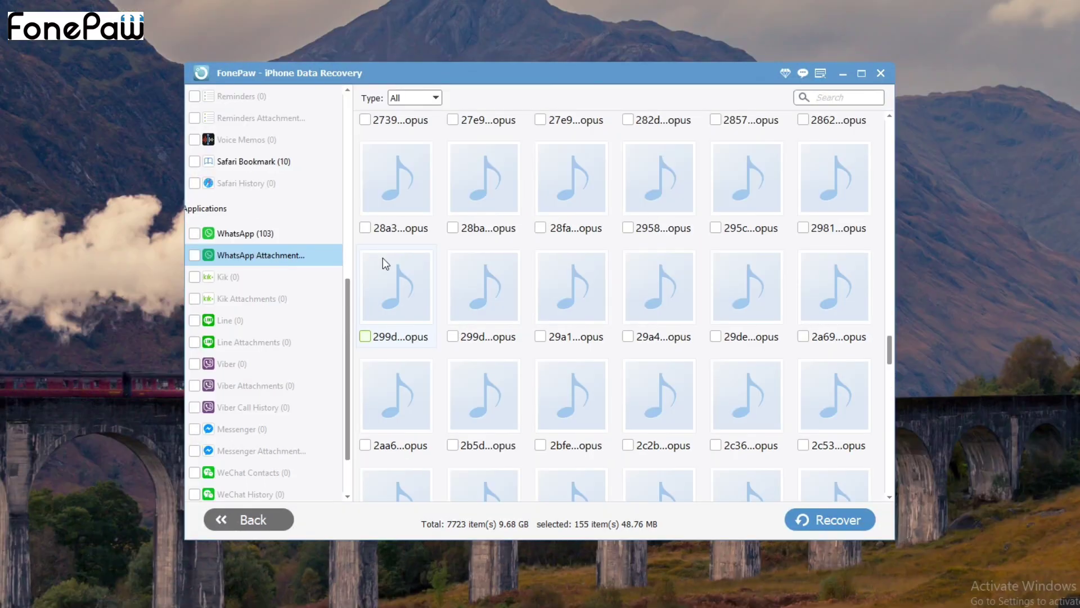
scroll(383, 258, "up", 15)
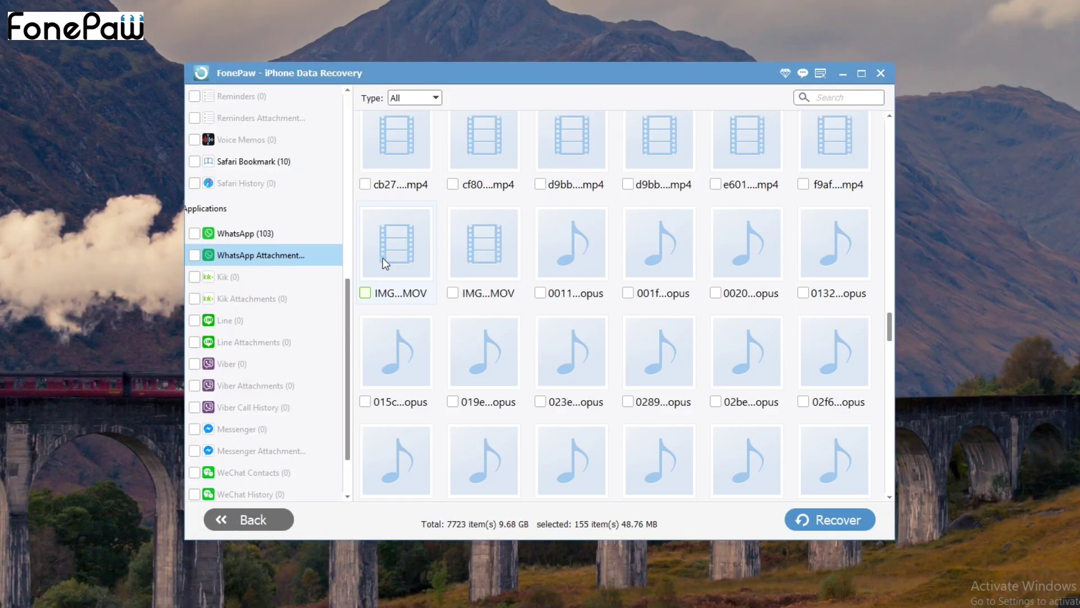
scroll(437, 254, "up", 10)
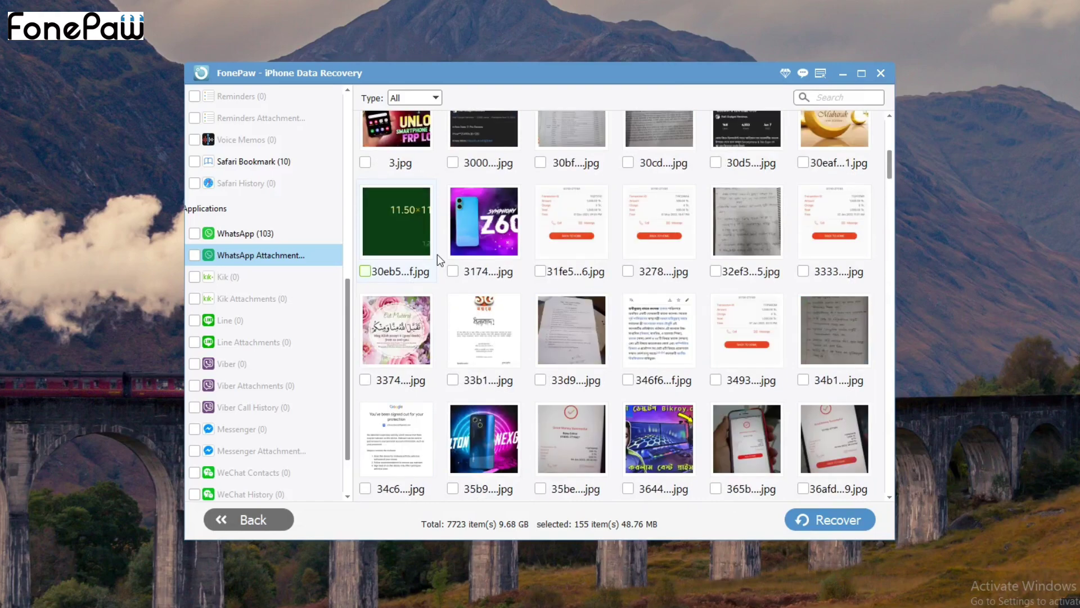
scroll(437, 254, "down", 15)
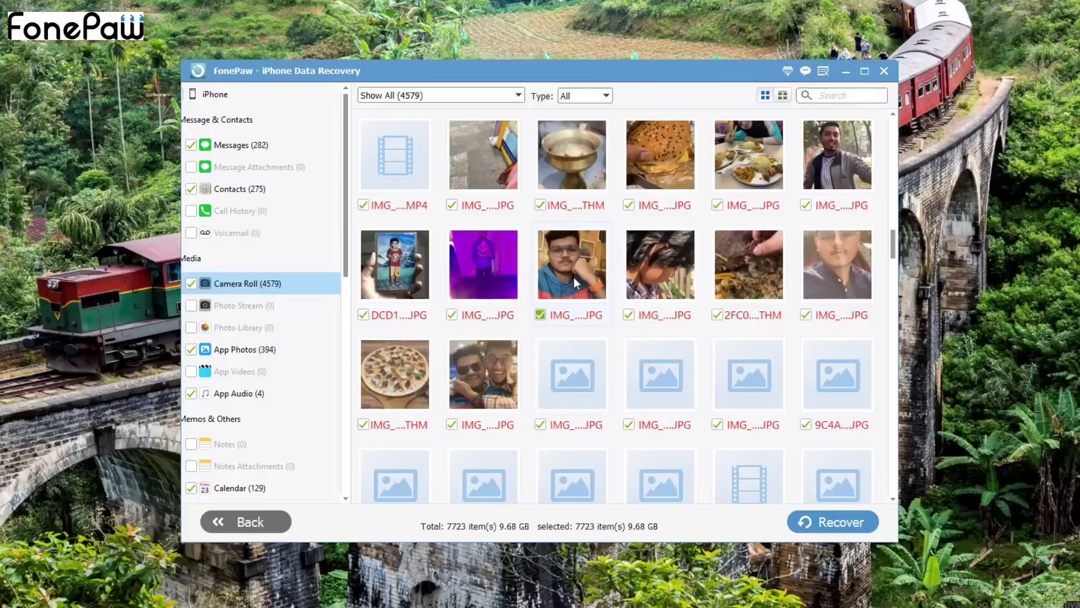
Tick the chosen Camera Roll photos (154 items, 48.75 MB) and recover them to the Documents output folder.
scroll(574, 278, "down", 10)
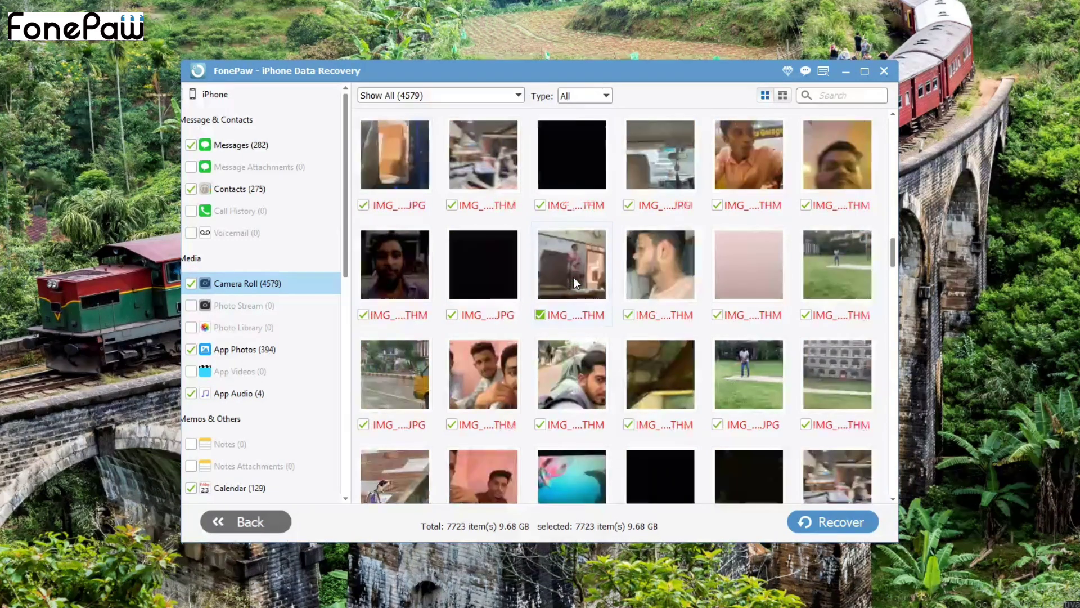
scroll(574, 278, "down", 3)
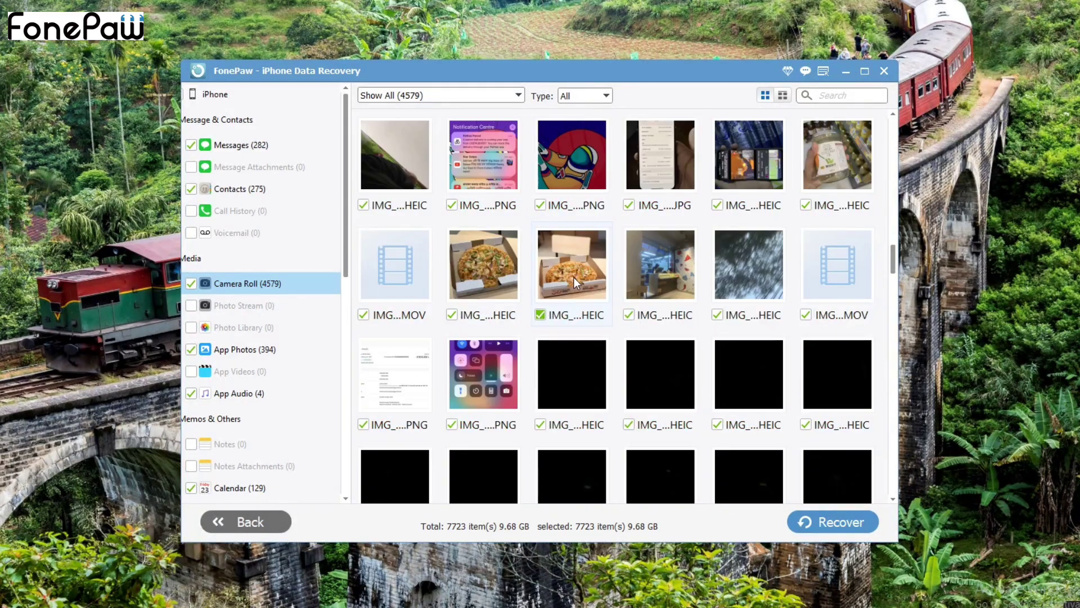
scroll(574, 278, "down", 3)
scroll(574, 278, "down", 3)
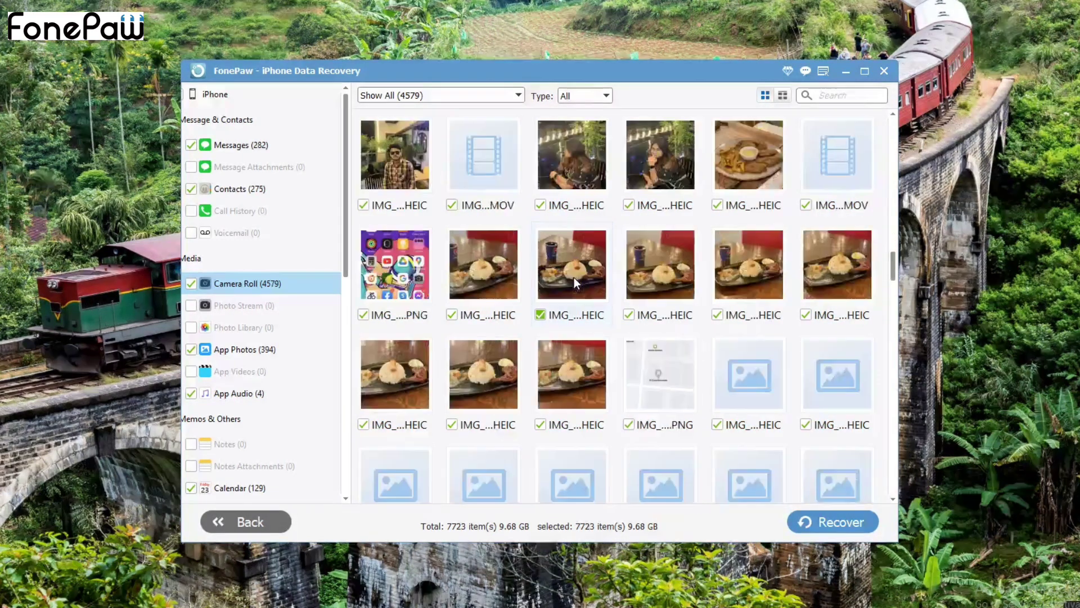
scroll(574, 278, "down", 3)
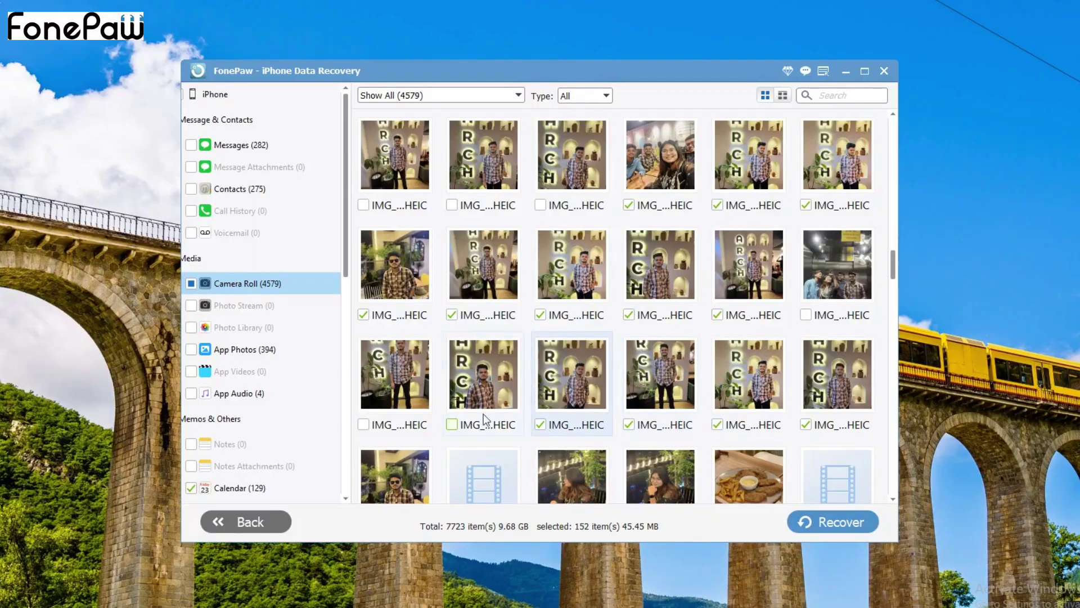
left_click(453, 424)
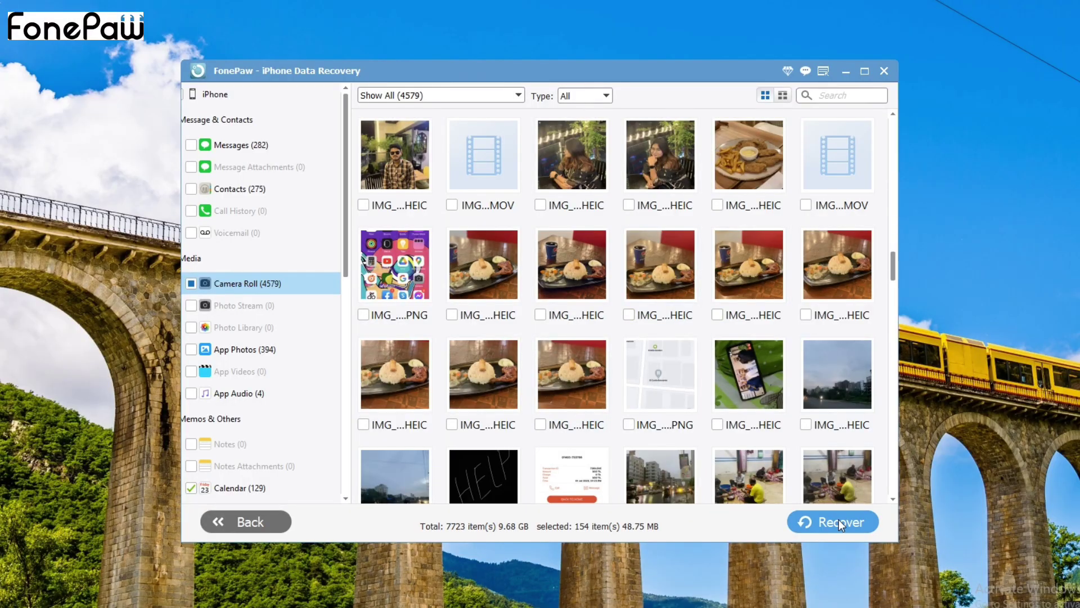
left_click(838, 523)
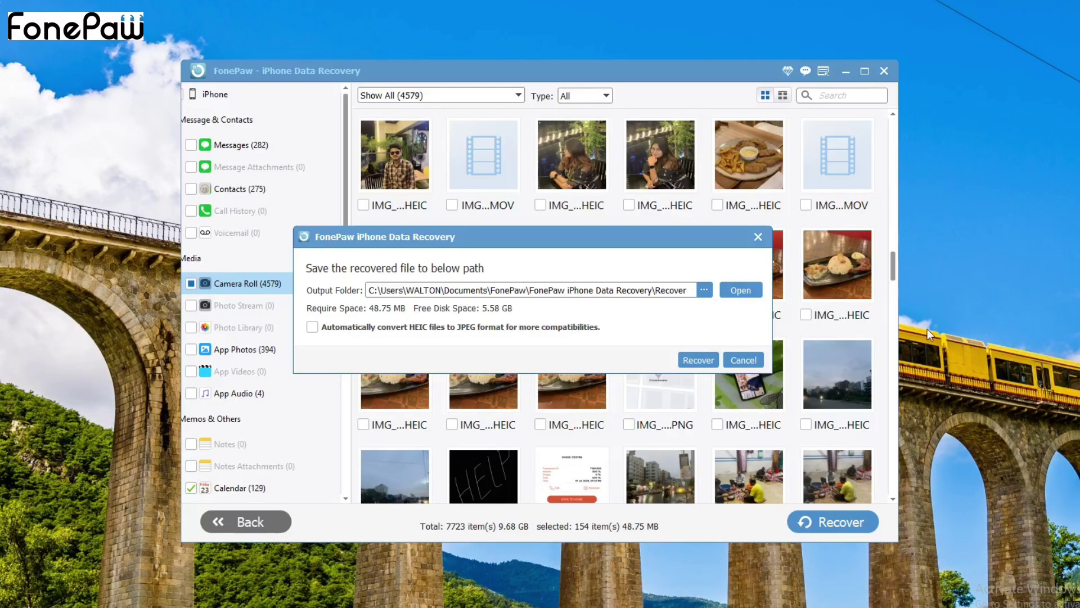
left_click(699, 360)
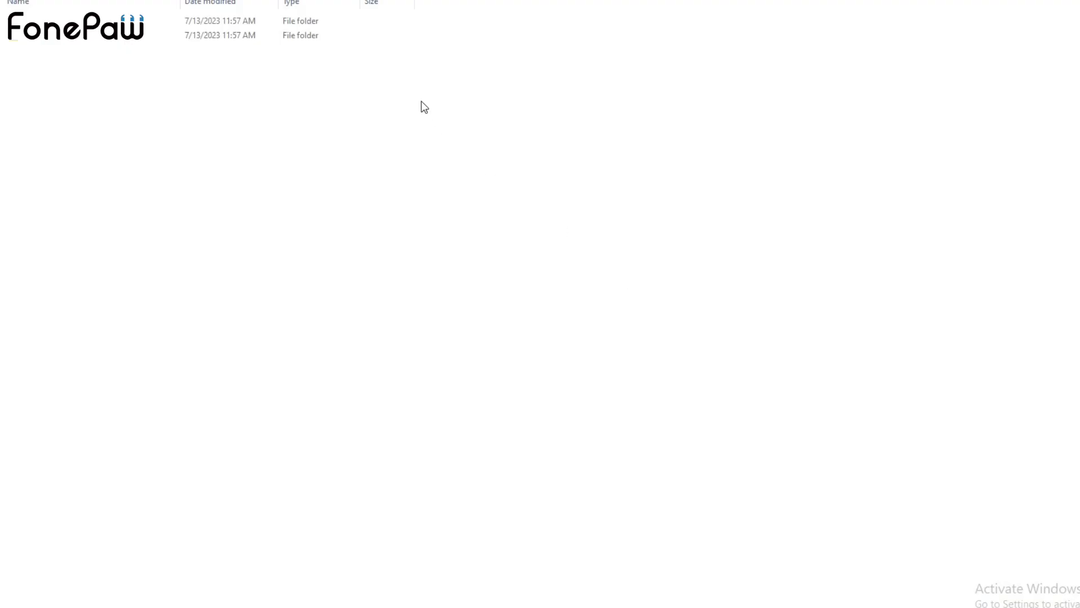
Open the recovered photos folder and try opening IMG_2532.
double_click(271, 35)
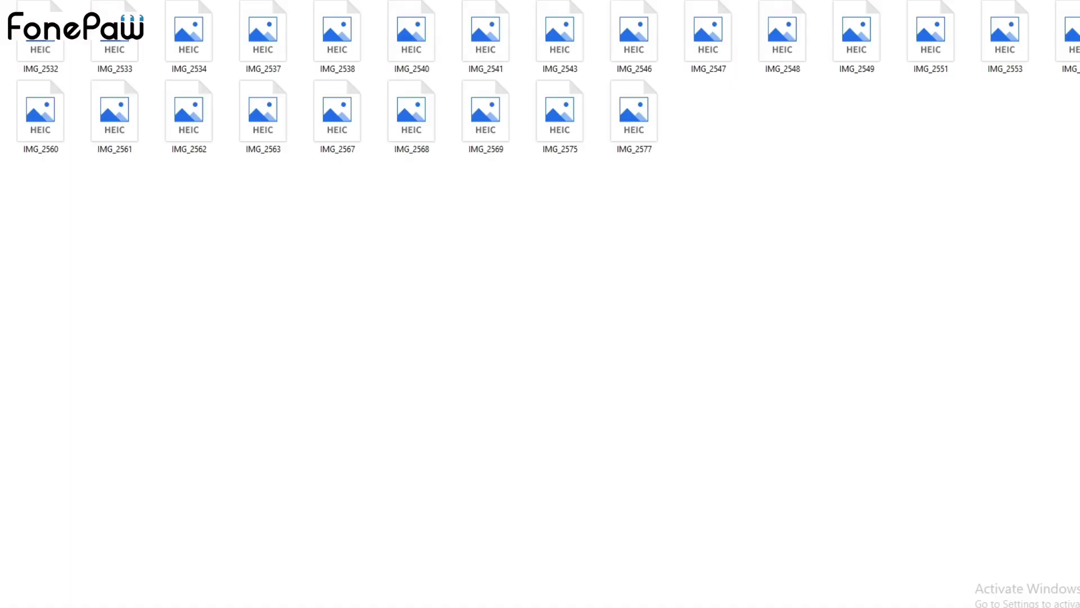
double_click(58, 43)
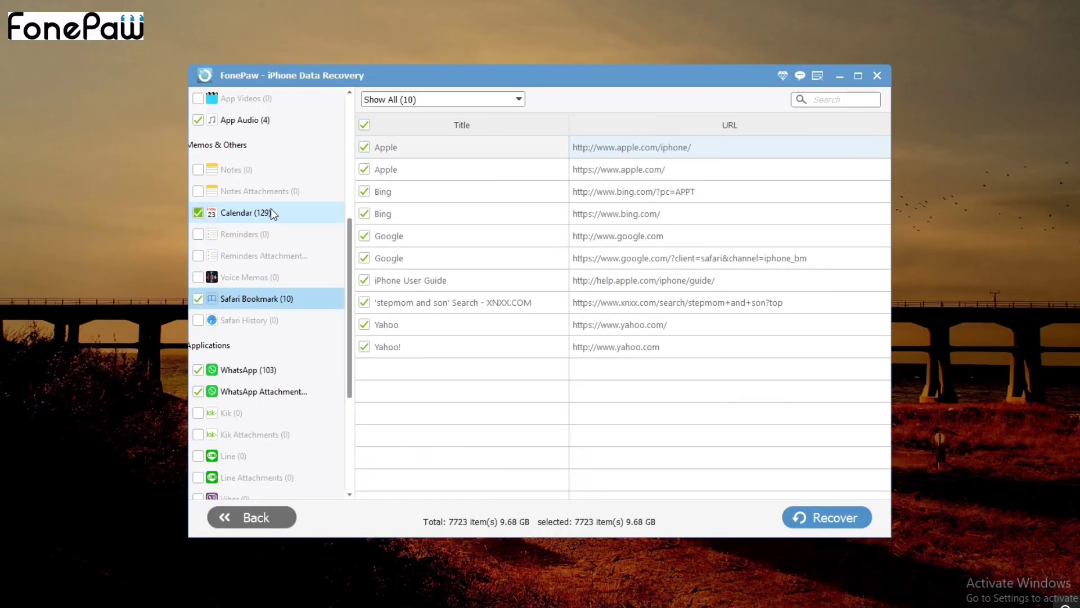
Re-preview the Calendar, Safari Bookmark, Camera Roll, Messages and Contacts results.
left_click(271, 209)
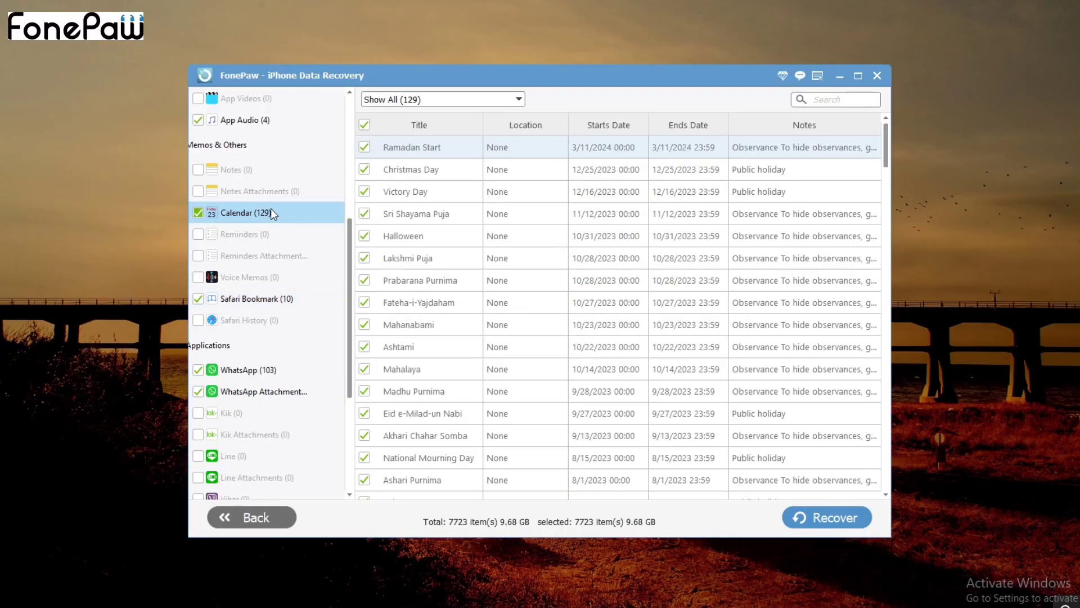
left_click(255, 299)
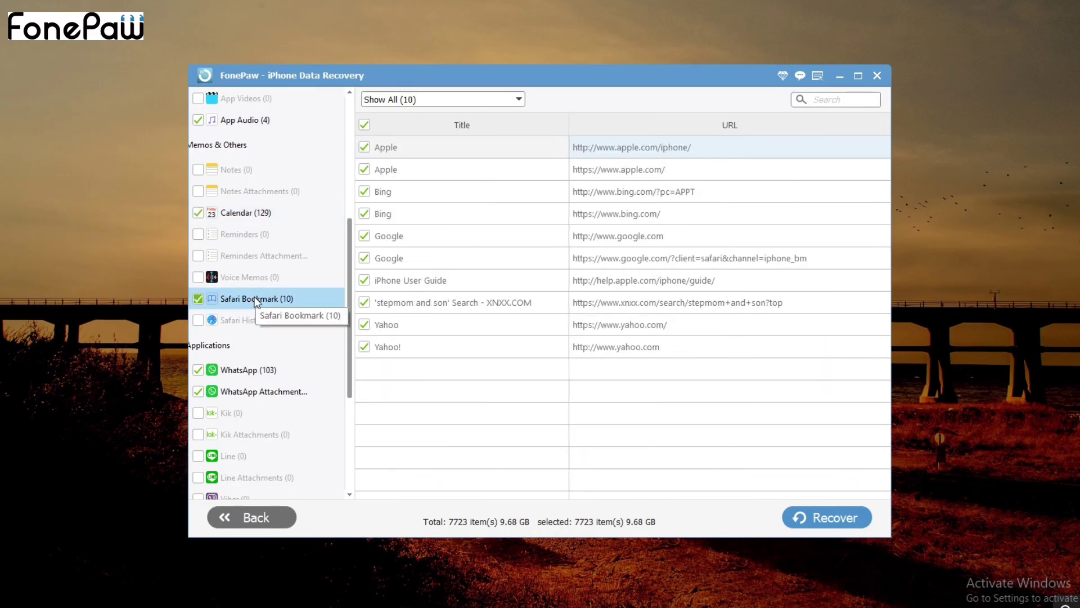
left_click(266, 214)
scroll(268, 217, "up", 3)
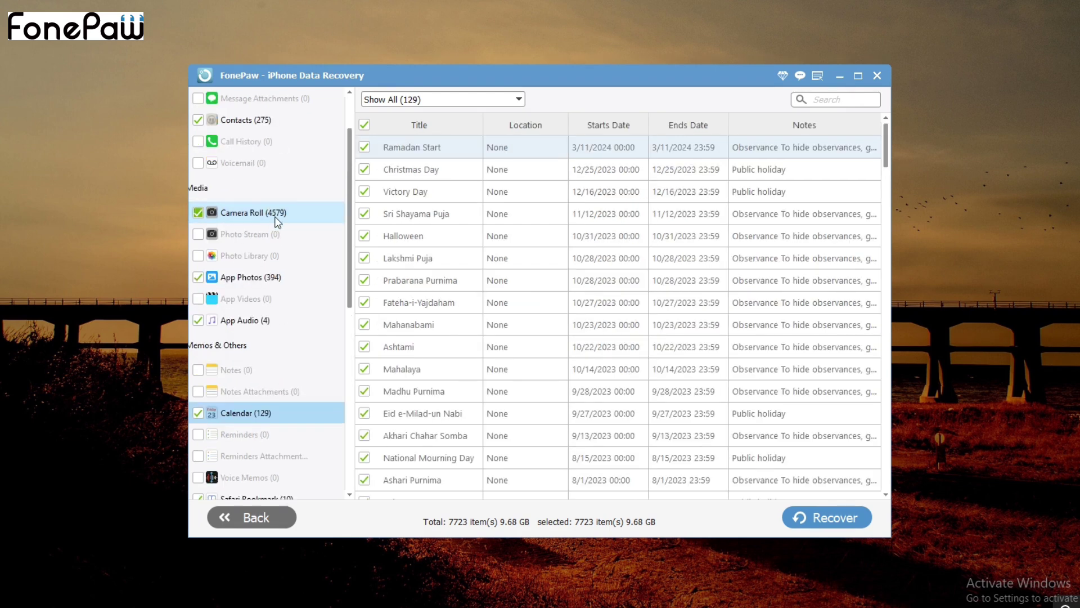
left_click(276, 218)
scroll(255, 153, "up", 1)
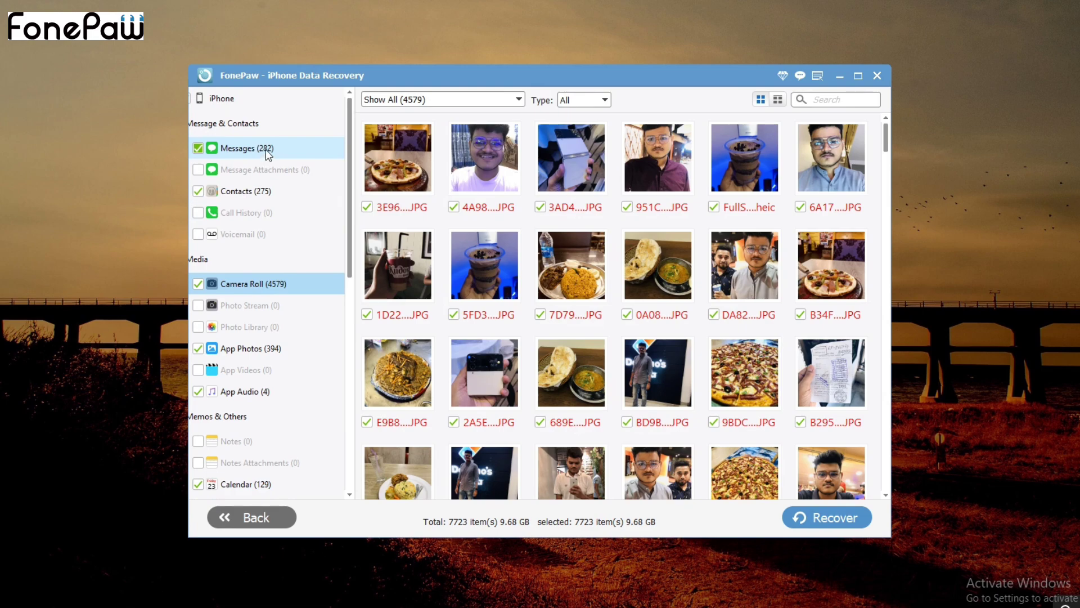
left_click(266, 149)
left_click(271, 192)
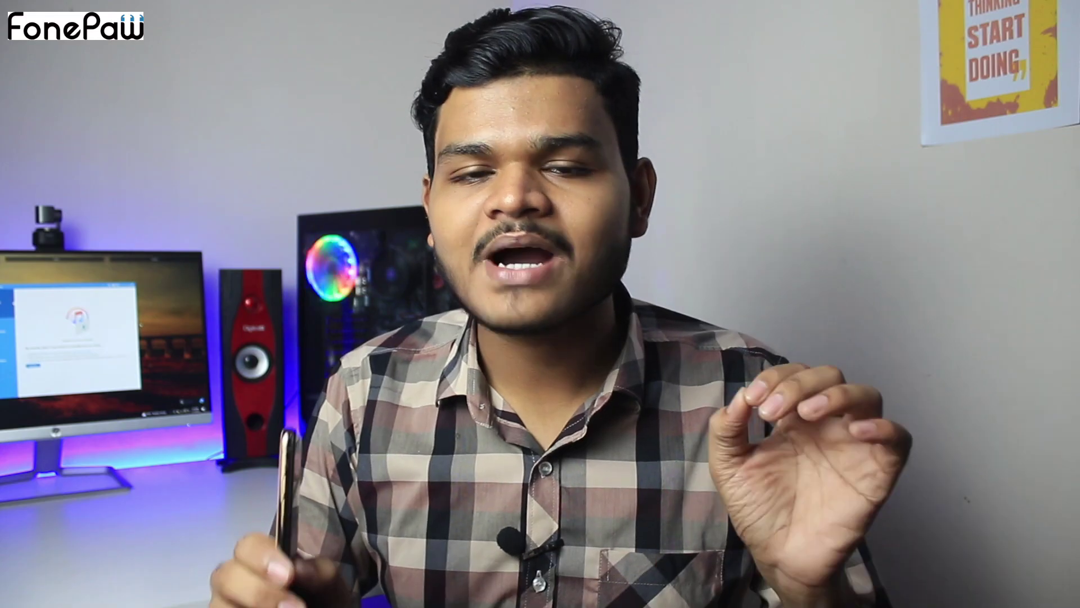